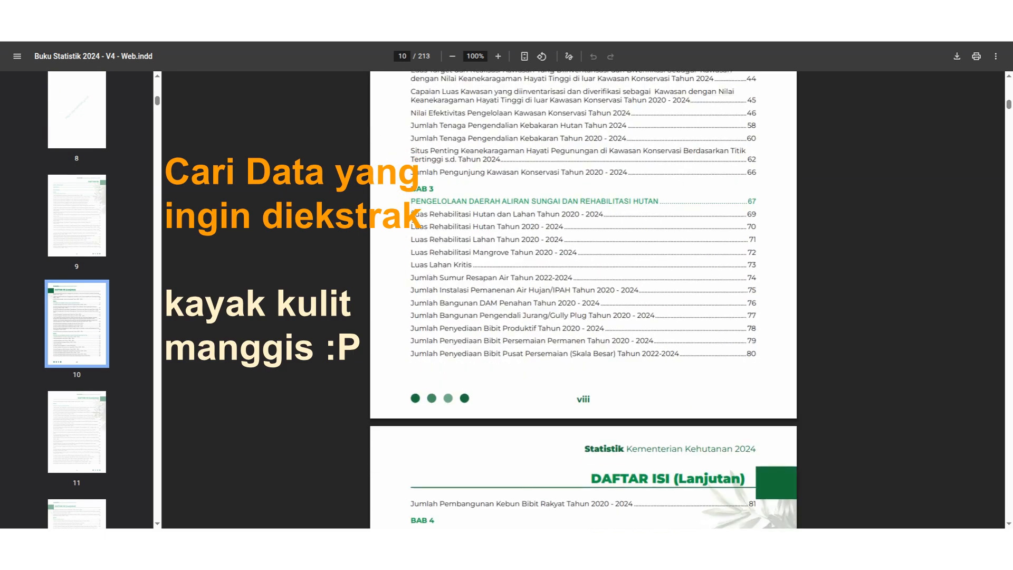
# Step: Examine the statistics book's table of contents for the 2020 - 2024 forest, land and mangrove rehabilitation tables, and browse on to the Ringkasan page
pyautogui.moveTo(411, 214); pyautogui.dragTo(610, 245)
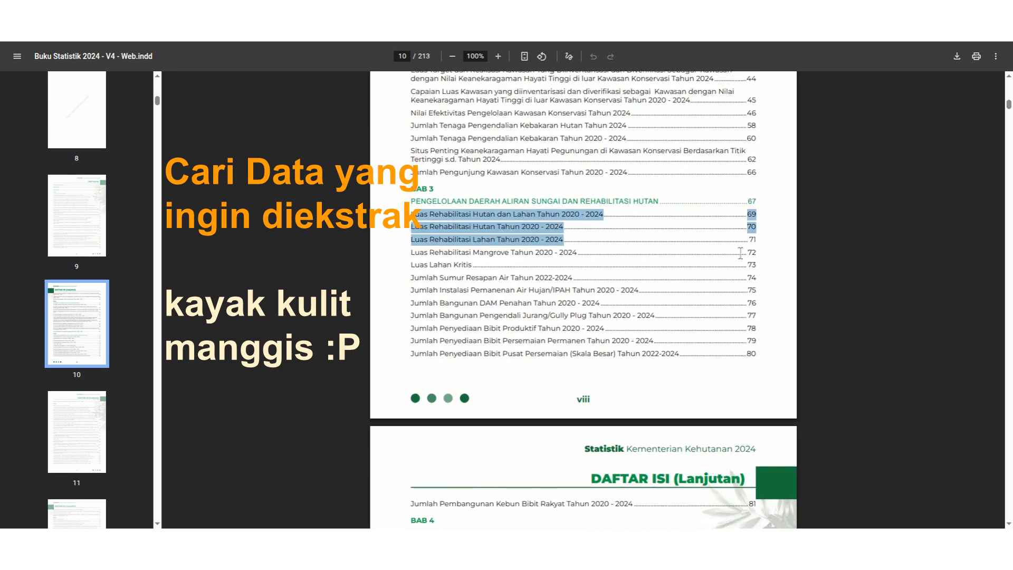
pyautogui.moveTo(740, 253); pyautogui.dragTo(758, 253)
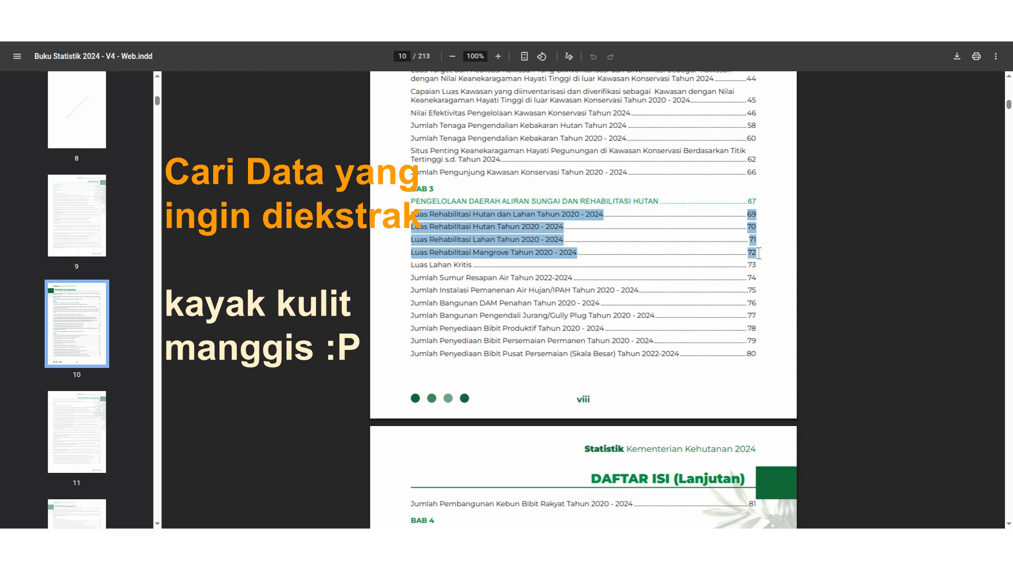
pyautogui.click(74, 338)
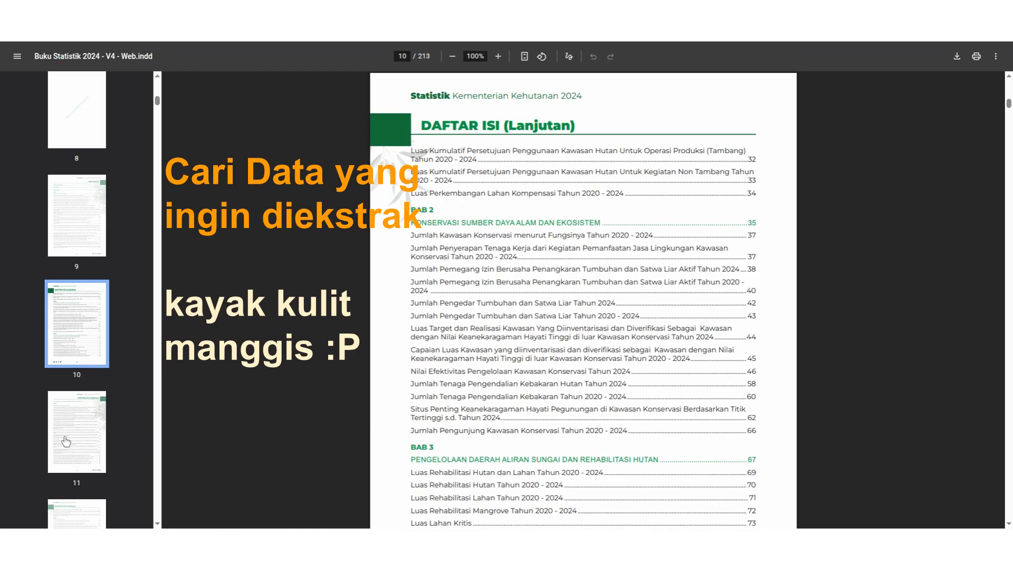
pyautogui.scroll(-6, 66, 441)
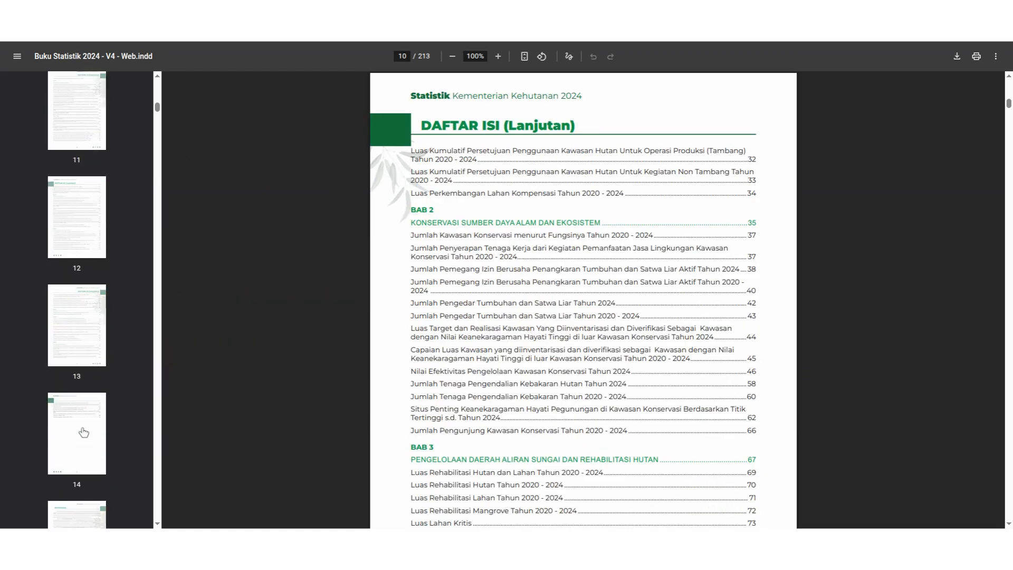
pyautogui.click(84, 433)
pyautogui.scroll(-2, 83, 427)
pyautogui.click(84, 423)
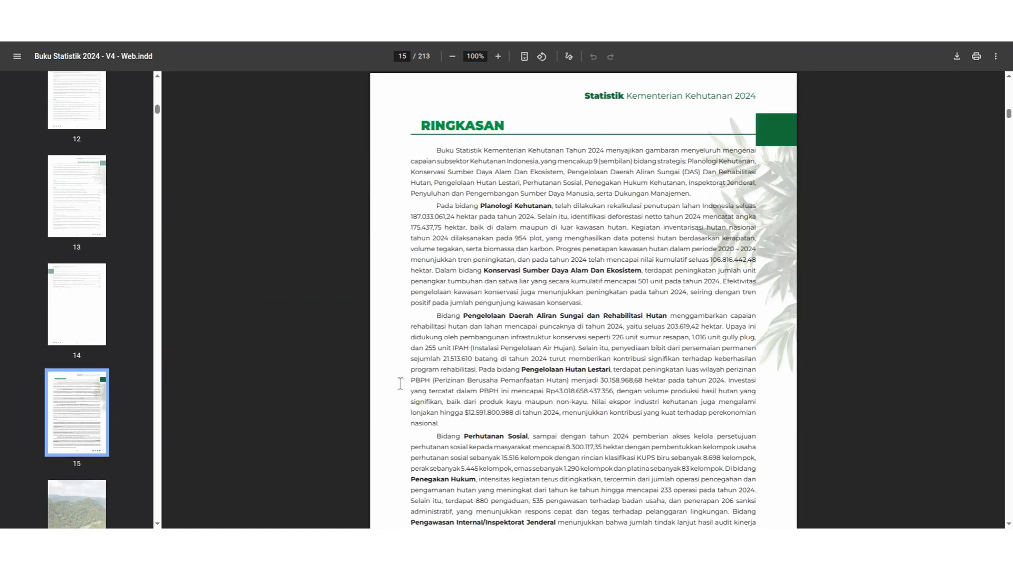
pyautogui.scroll(-2, 32, 459)
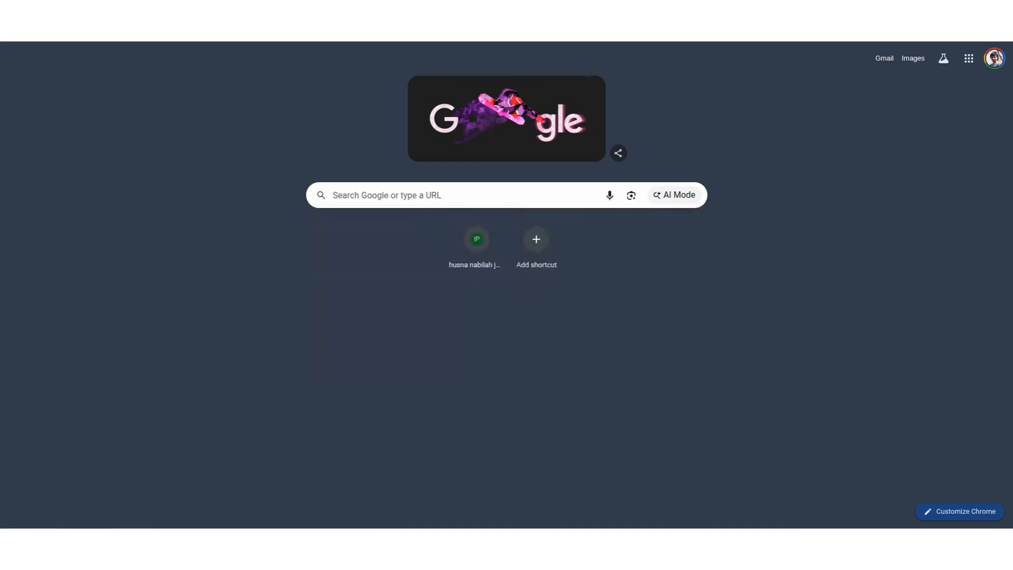
# Step: Search Google for ilovepdf and open the iLovePDF website
pyautogui.click(444, 192)
pyautogui.write('ilovepdf')
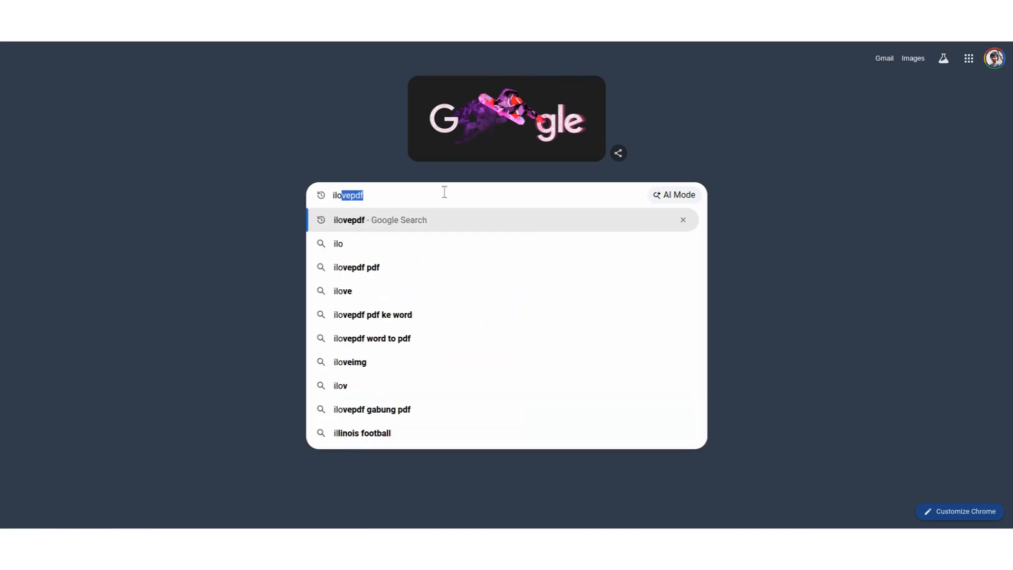
pyautogui.press('Escape')
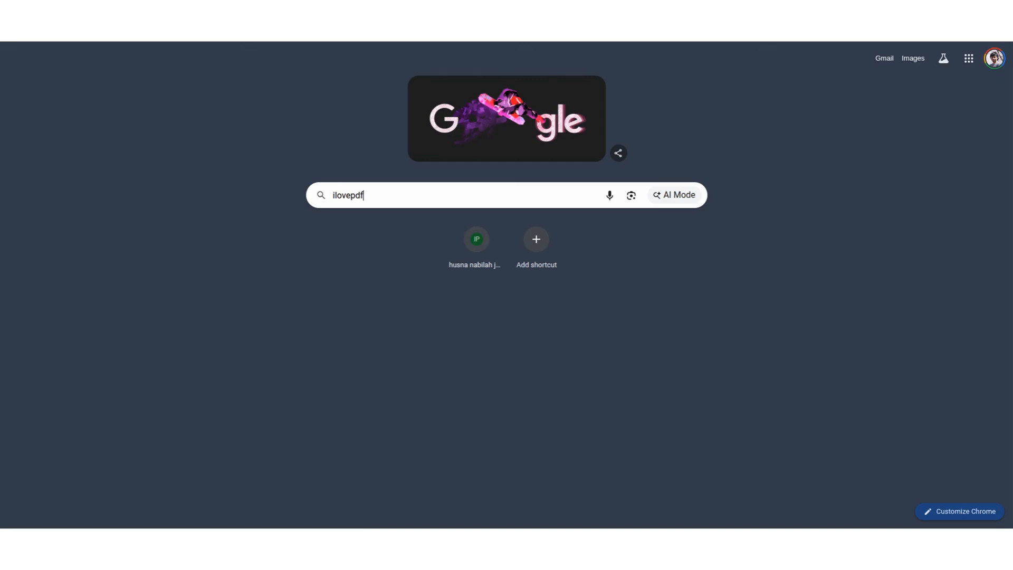
pyautogui.press('Return')
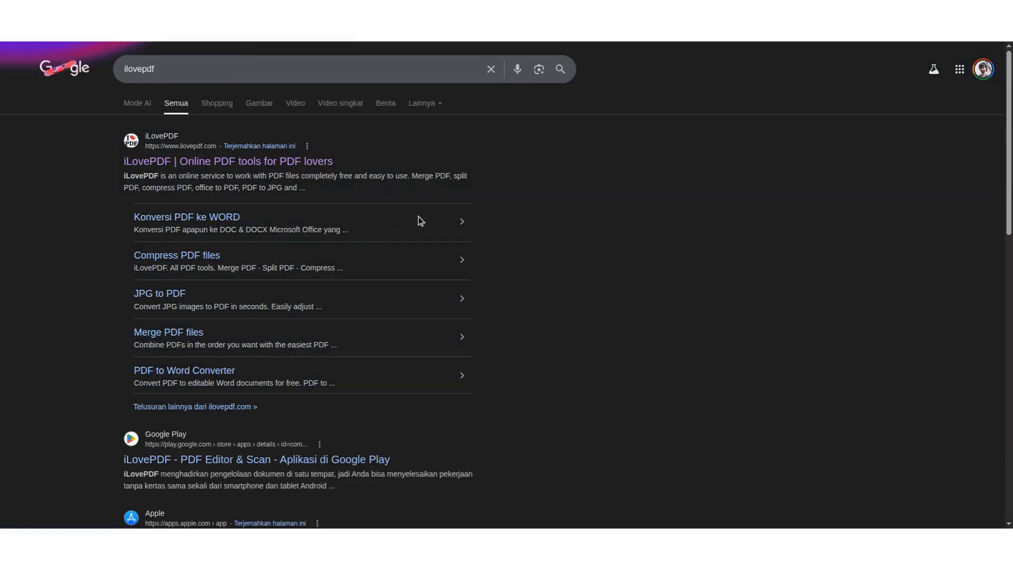
pyautogui.click(166, 164)
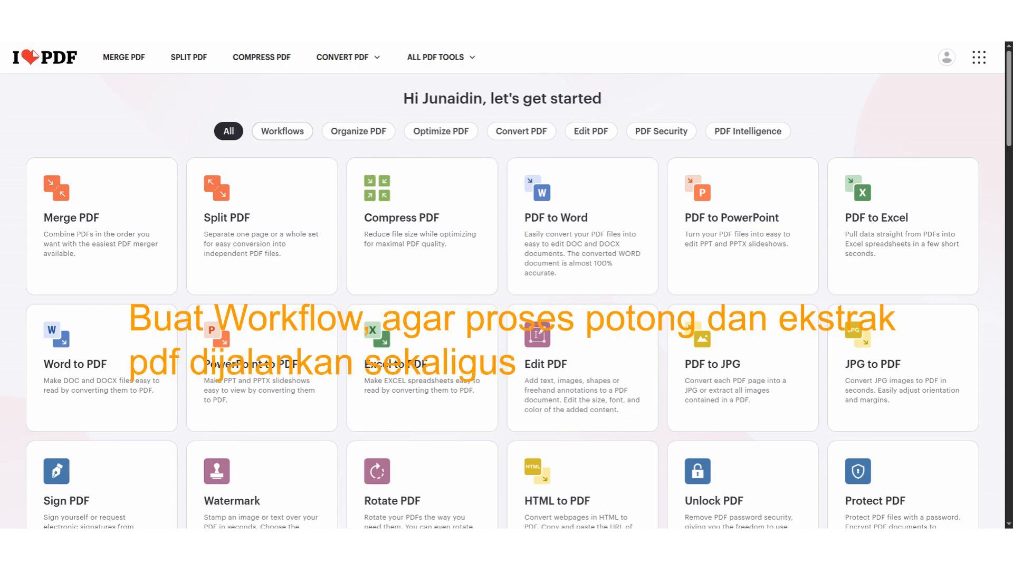
# Step: Start creating a new custom workflow in the account's workflow settings
pyautogui.click(281, 137)
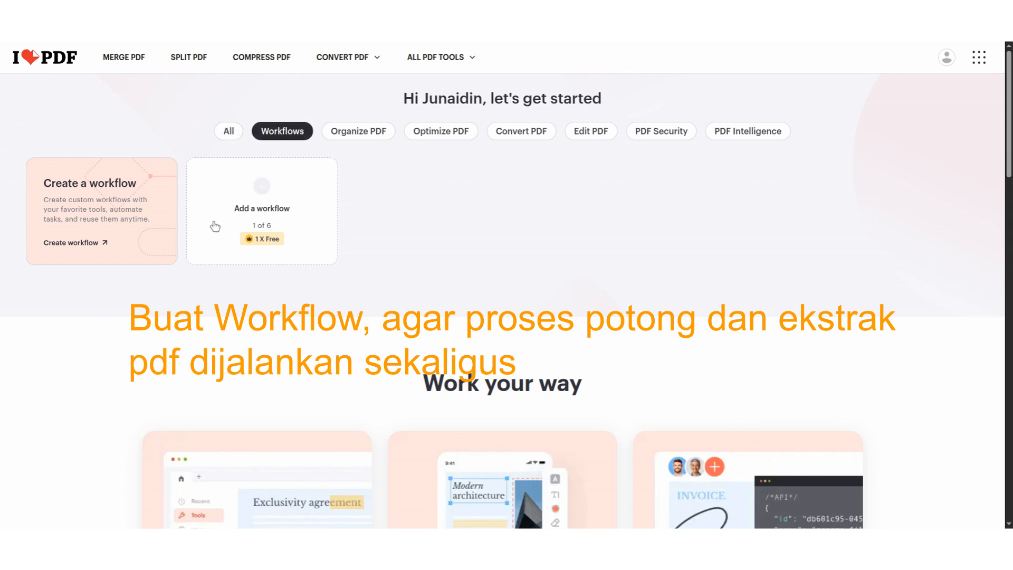
pyautogui.click(259, 189)
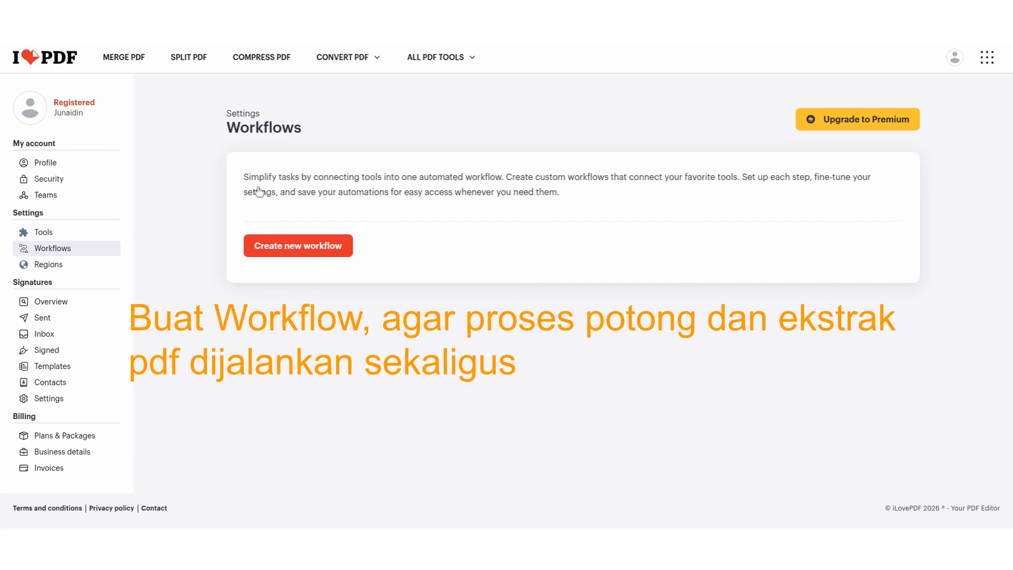
pyautogui.click(308, 251)
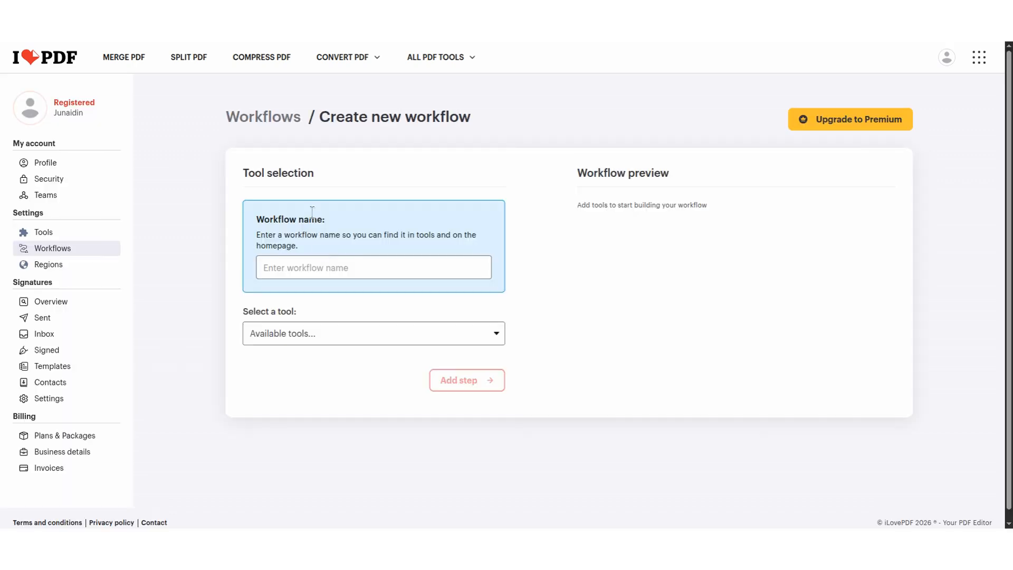
# Step: Name the new workflow "Ekstrak Konversi Data"
pyautogui.click(272, 268)
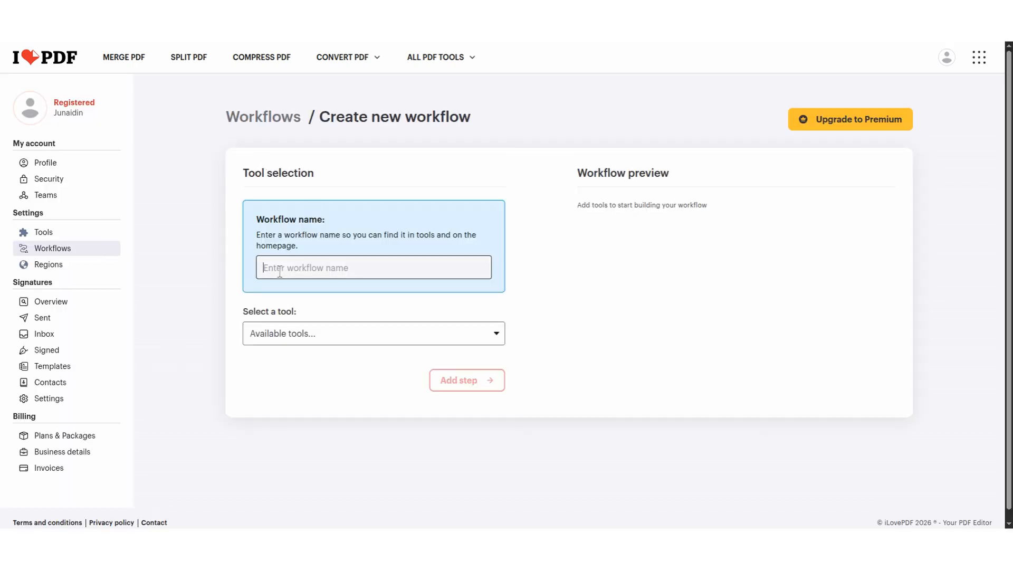
pyautogui.write('E')
pyautogui.write('kstrak')
pyautogui.write(' Konefe')
pyautogui.press('BackSpace')
pyautogui.press('BackSpace')
pyautogui.press('BackSpace')
pyautogui.press('BackSpace')
pyautogui.write('onvers')
pyautogui.press('BackSpace')
pyautogui.press('BackSpace')
pyautogui.press('BackSpace')
pyautogui.press('BackSpace')
pyautogui.press('BackSpace')
pyautogui.press('BackSpace')
pyautogui.write('onversi')
pyautogui.press('BackSpace')
pyautogui.press('BackSpace')
pyautogui.press('BackSpace')
pyautogui.press('BackSpace')
pyautogui.press('BackSpace')
pyautogui.press('BackSpace')
pyautogui.press('BackSpace')
pyautogui.press('BackSpace')
pyautogui.press('BackSpace')
pyautogui.press('BackSpace')
pyautogui.press('BackSpace')
pyautogui.press('BackSpace')
pyautogui.press('BackSpace')
pyautogui.press('BackSpace')
pyautogui.press('BackSpace')
pyautogui.press('BackSpace')
pyautogui.press('BackSpace')
pyautogui.press('BackSpace')
pyautogui.write('Ekstrak Konversi Data')
# Step: Add Split PDF (Interactive) as the first tool of the workflow
pyautogui.click(319, 333)
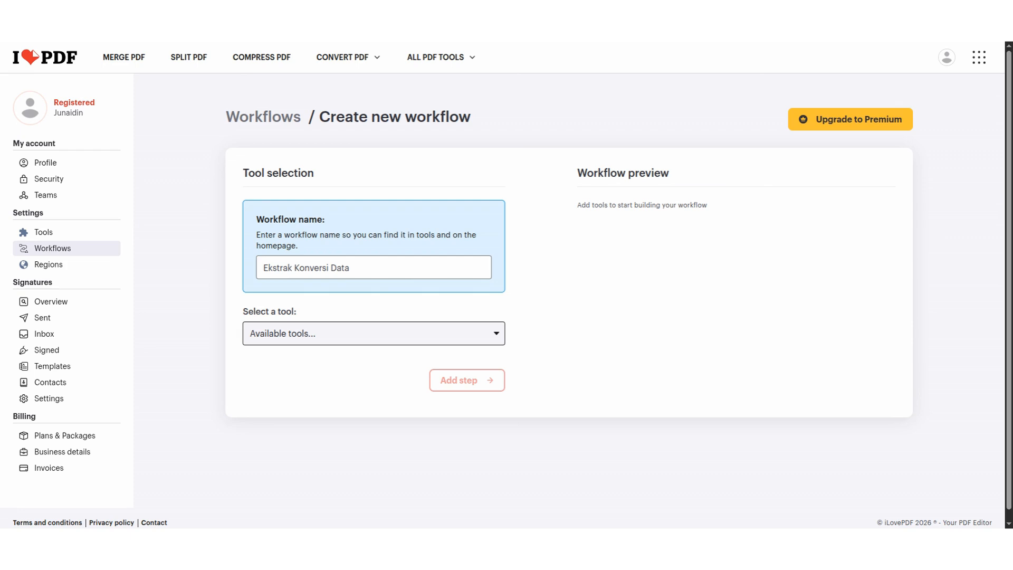
pyautogui.click(348, 58)
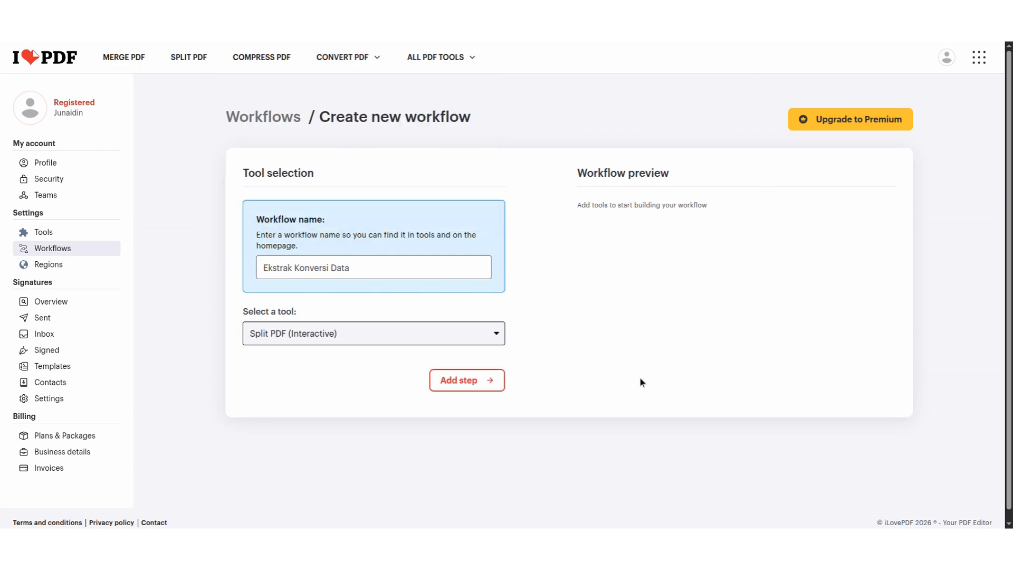
pyautogui.click(475, 376)
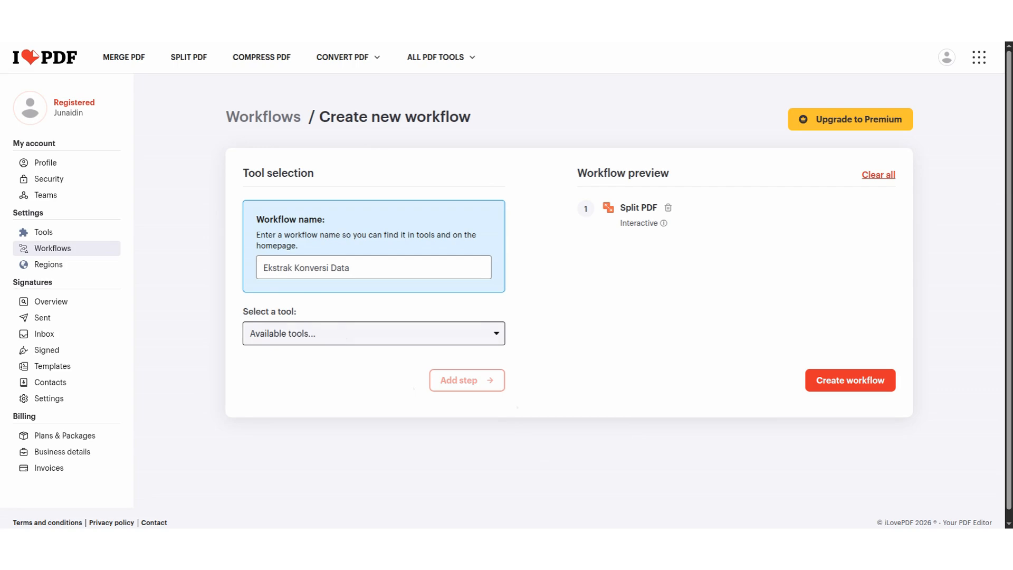
# Step: Add PDF to Excel as the workflow's second tool, without OCR or the one-sheet option, and create the workflow
pyautogui.click(429, 434)
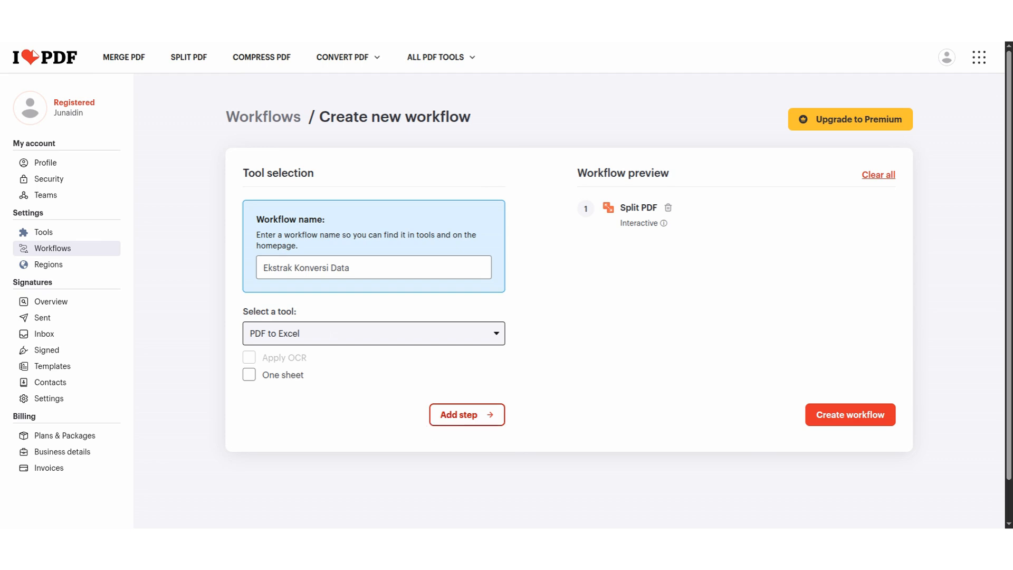
pyautogui.click(249, 376)
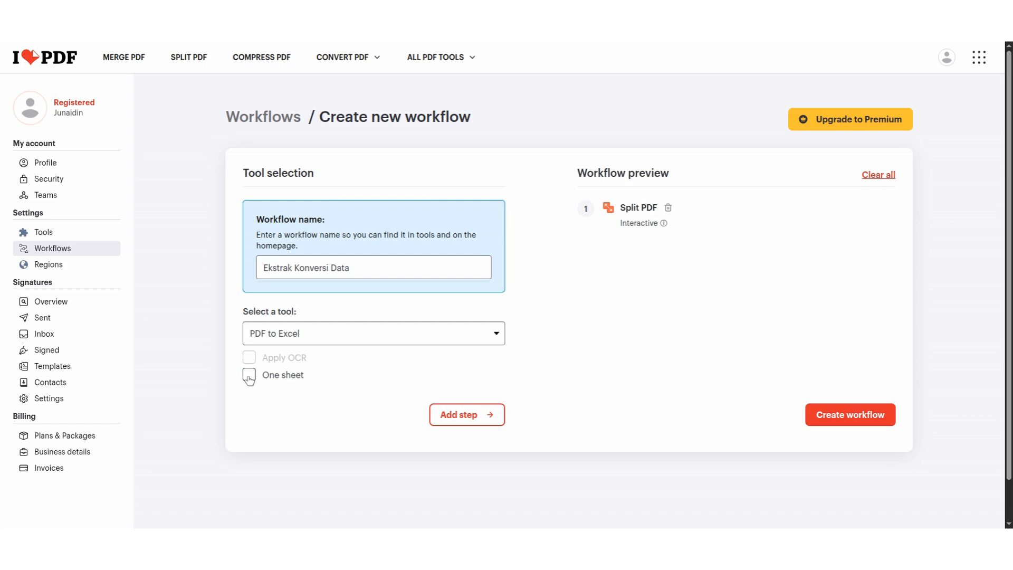
pyautogui.click(469, 417)
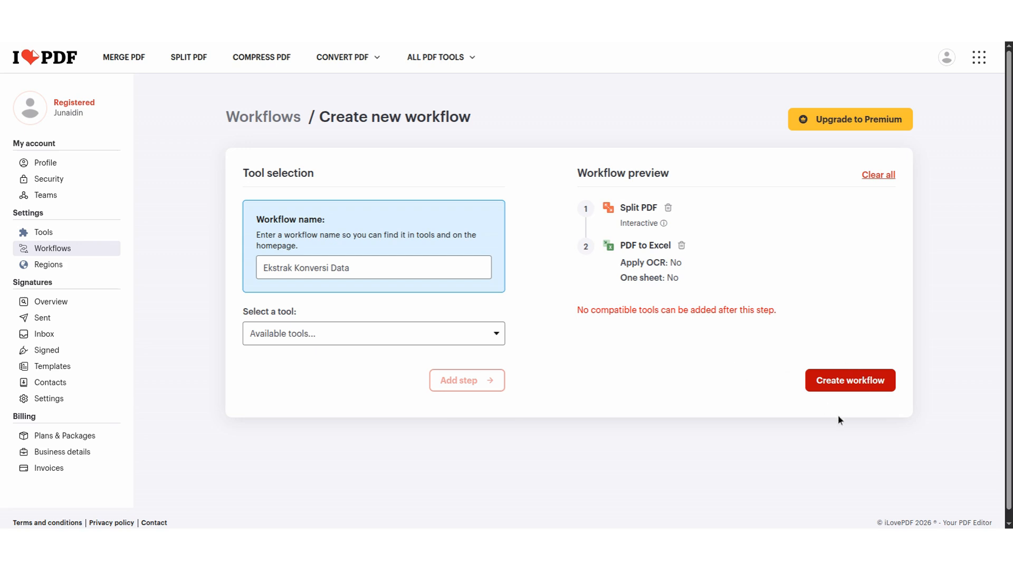
pyautogui.click(844, 389)
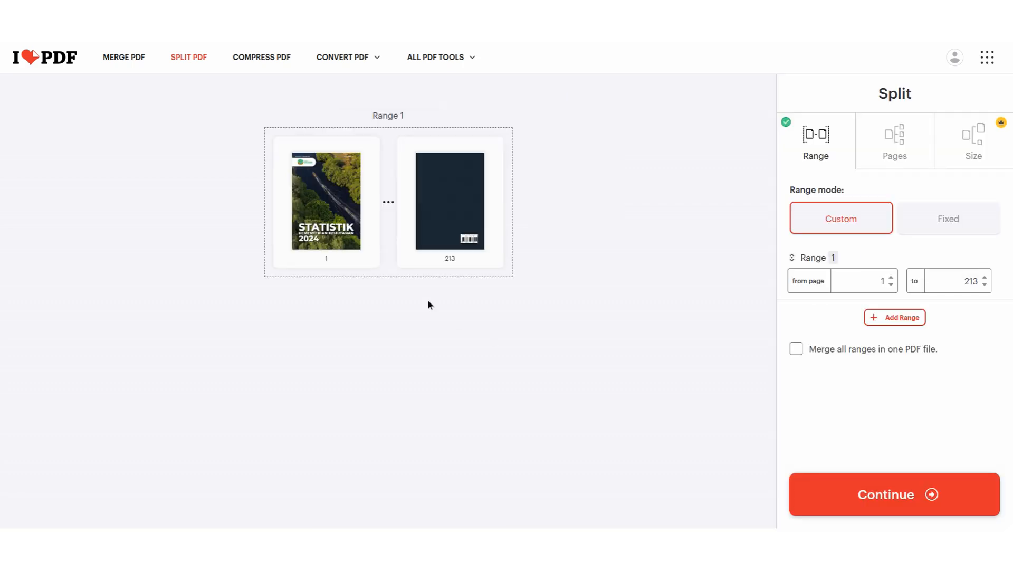
# Step: Set the custom split range from page 84 to page 88 and continue to the next workflow stage
pyautogui.click(890, 285)
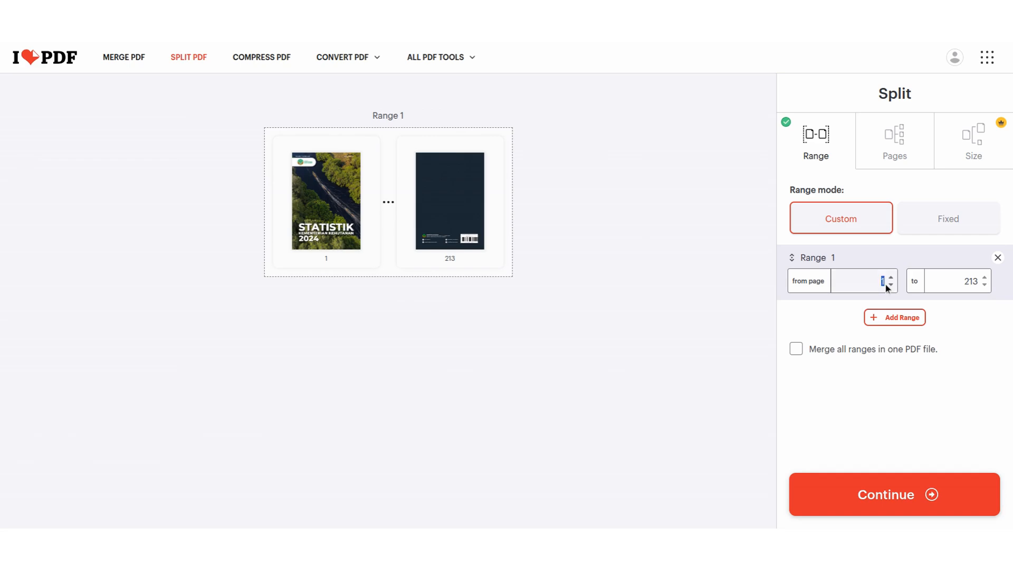
pyautogui.write('84')
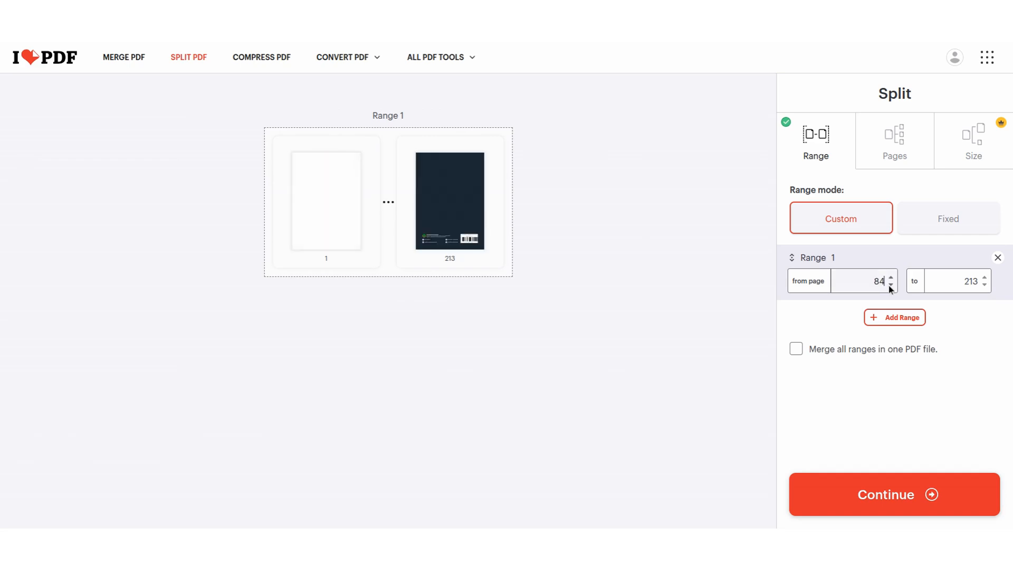
pyautogui.click(981, 285)
pyautogui.doubleClick(981, 285)
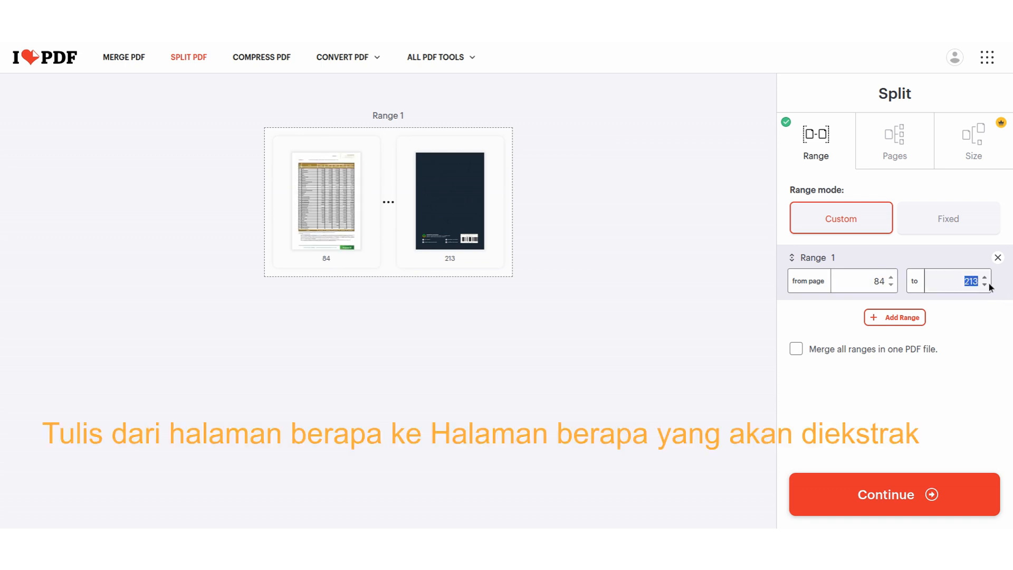
pyautogui.write('88')
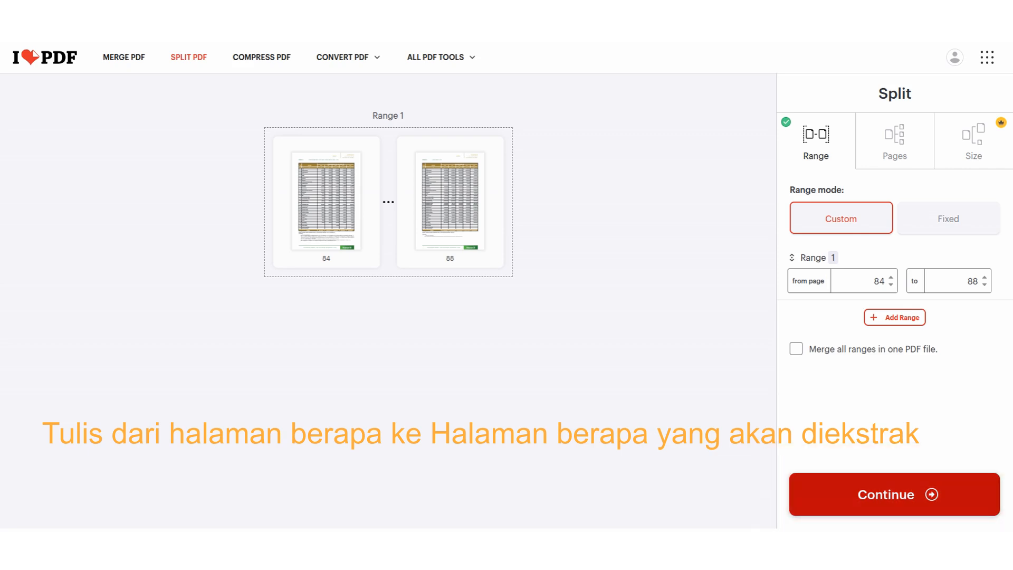
pyautogui.click(921, 494)
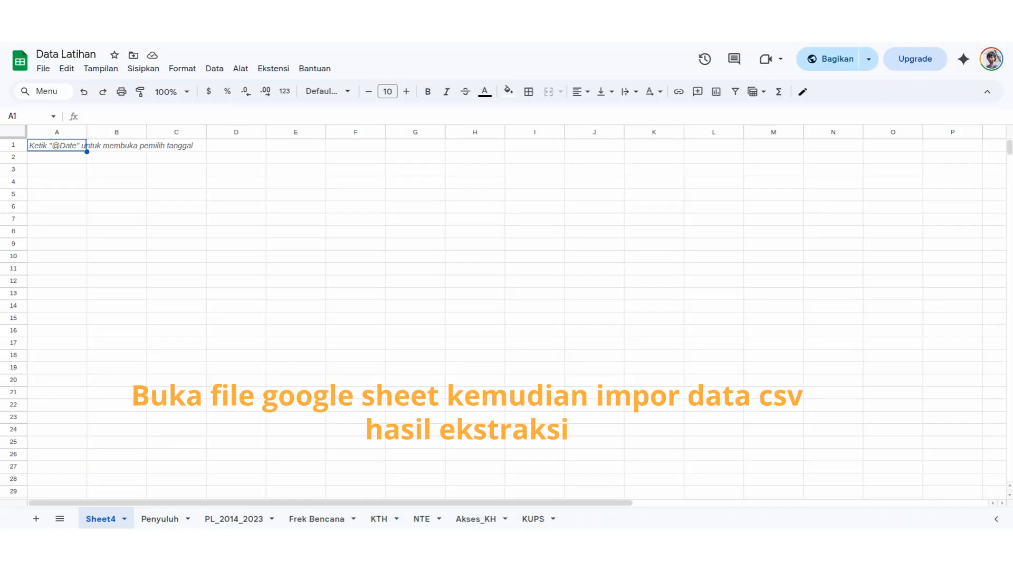
# Step: In the Google Sheets file Data Latihan, import the uploaded Buku_Statistik_2024_V4_Web_da43ce89cb-84-88.xlsx as new sheets, without importing its theme
pyautogui.click(43, 68)
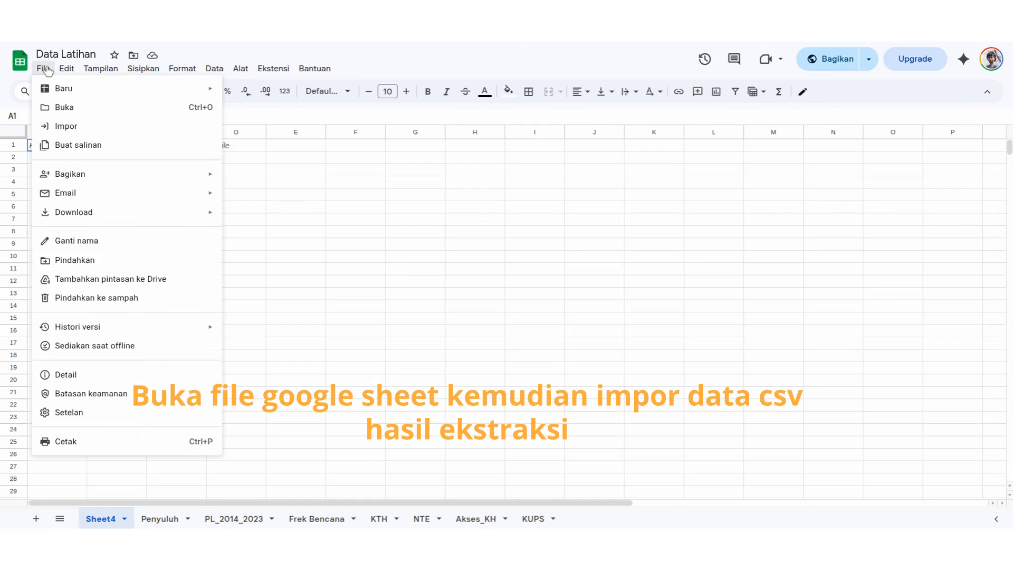
pyautogui.click(67, 129)
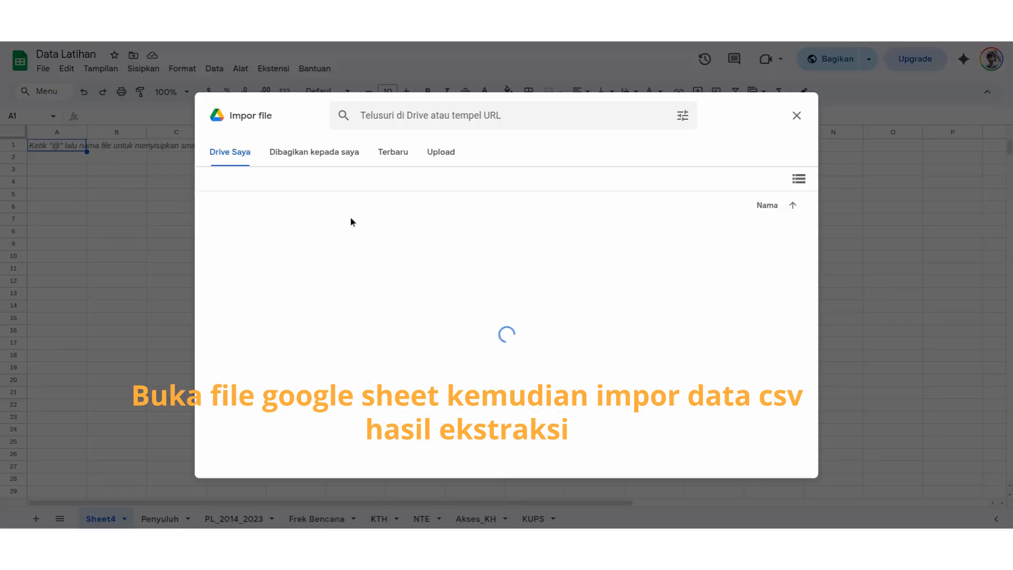
pyautogui.click(447, 153)
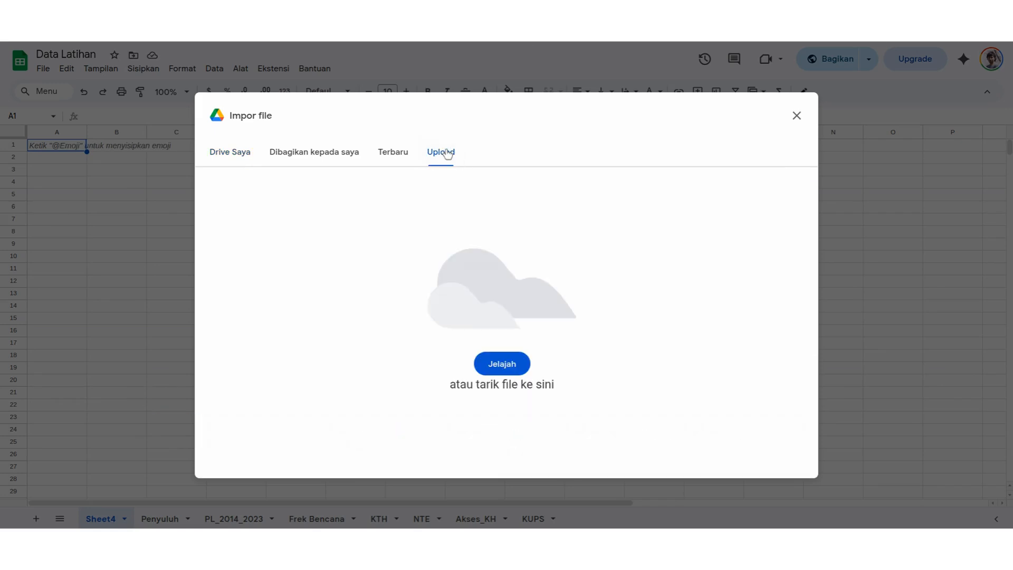
pyautogui.click(502, 369)
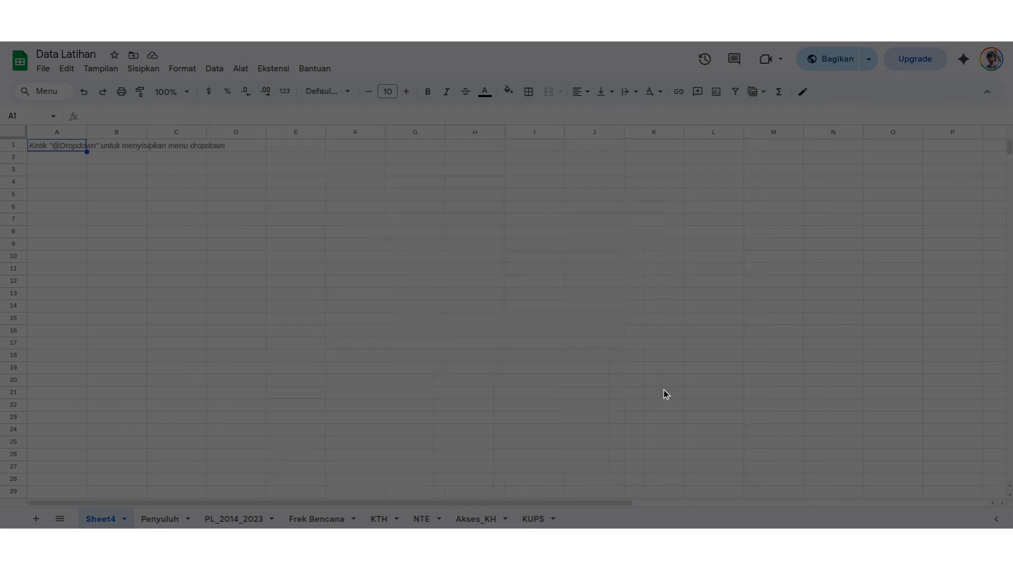
pyautogui.click(446, 309)
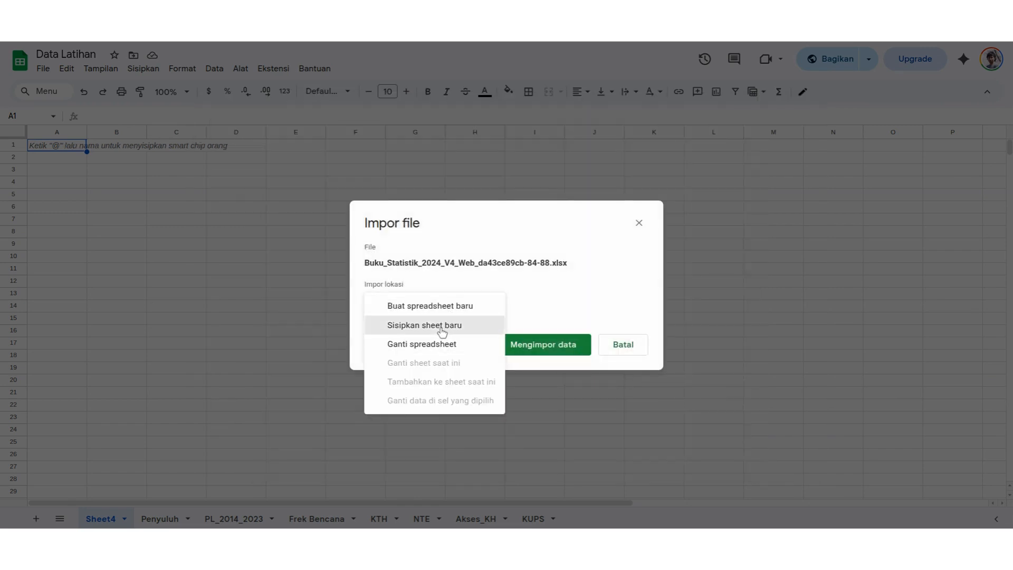
pyautogui.click(442, 327)
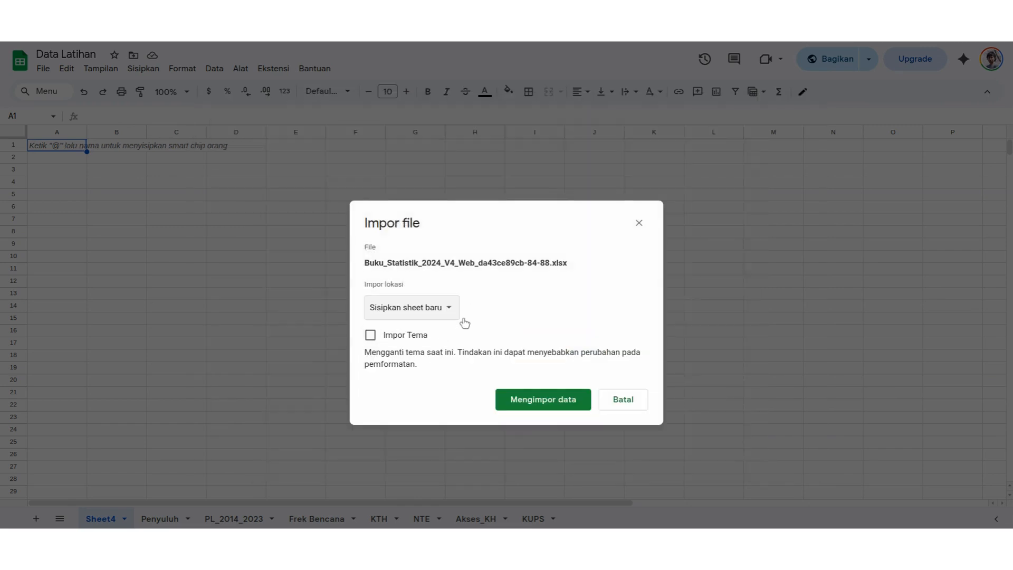
pyautogui.click(554, 406)
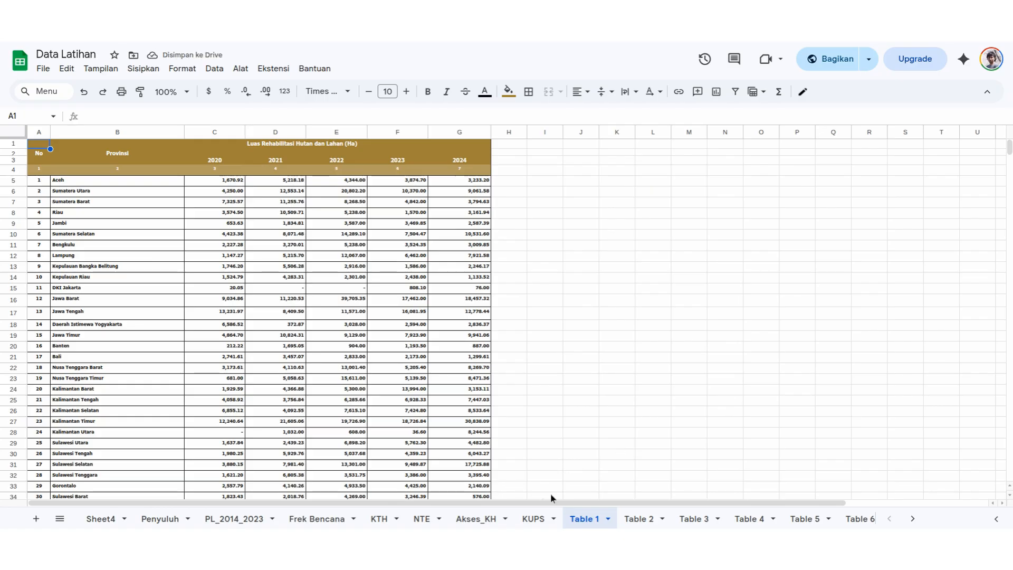
# Step: Look through the imported sheets from Table 1 to Table 11 to check the extracted tables and notes
pyautogui.click(355, 247)
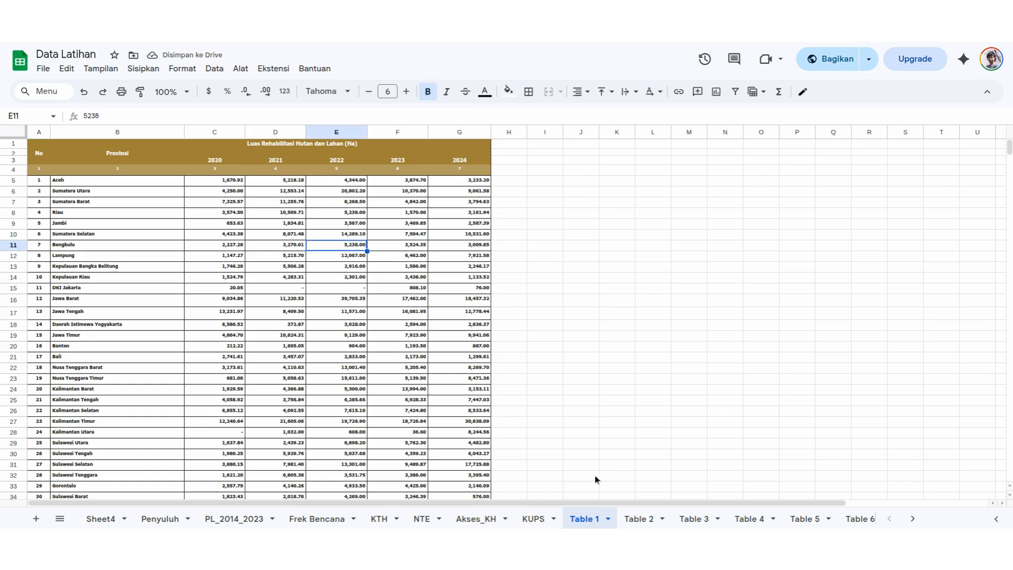
pyautogui.click(638, 518)
pyautogui.click(704, 519)
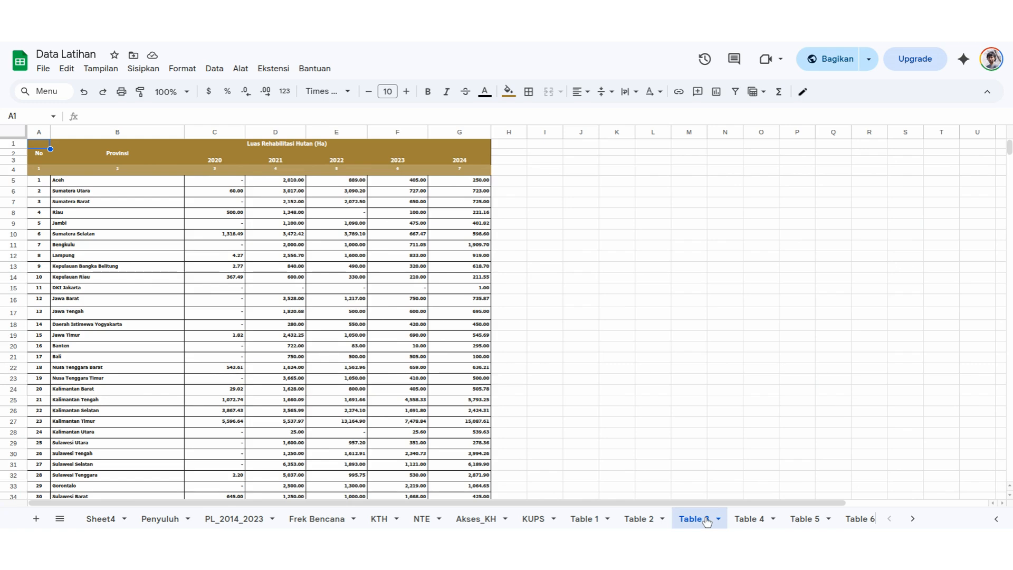
pyautogui.click(755, 519)
pyautogui.click(802, 519)
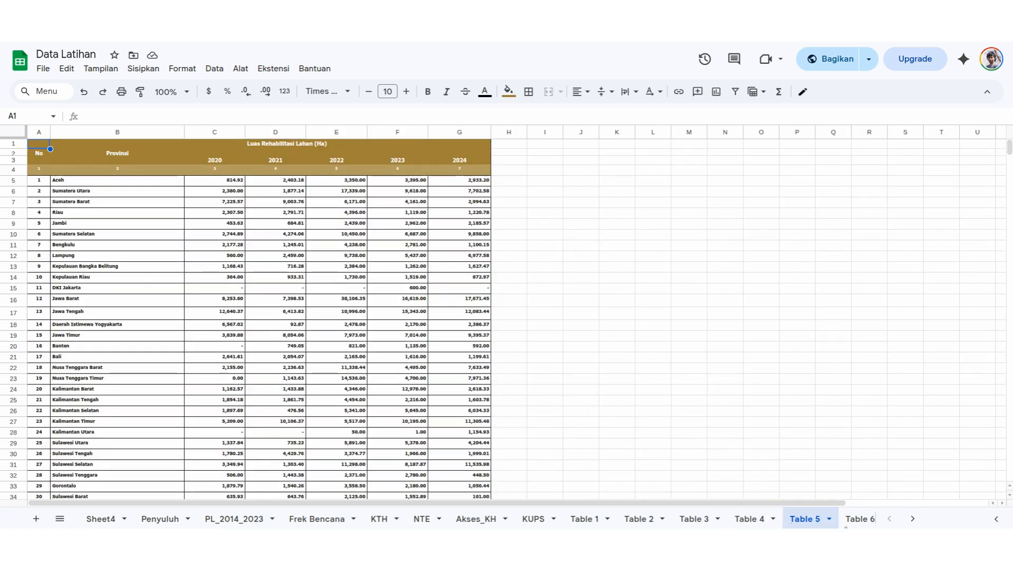
pyautogui.click(855, 519)
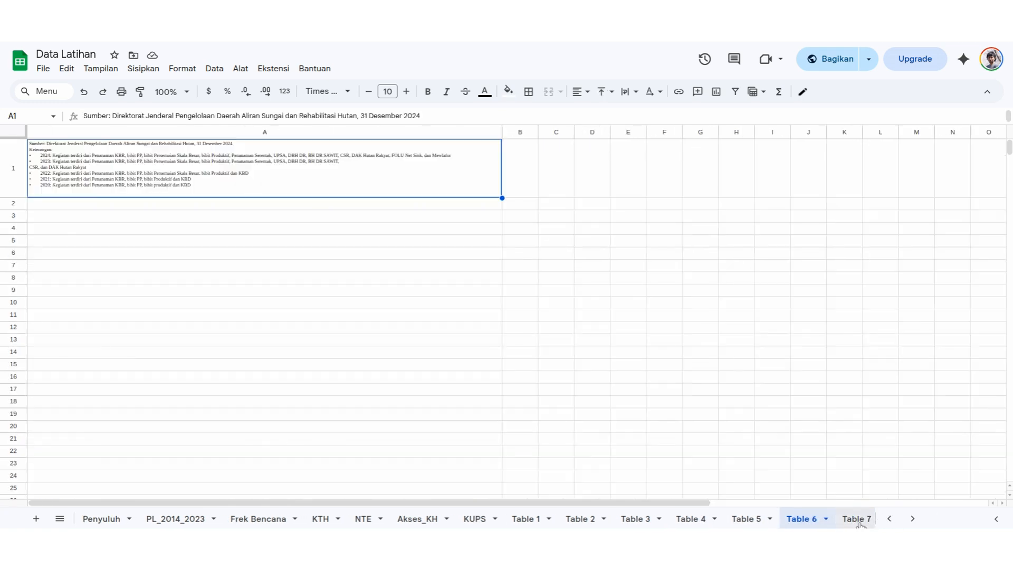
pyautogui.click(858, 520)
pyautogui.click(912, 519)
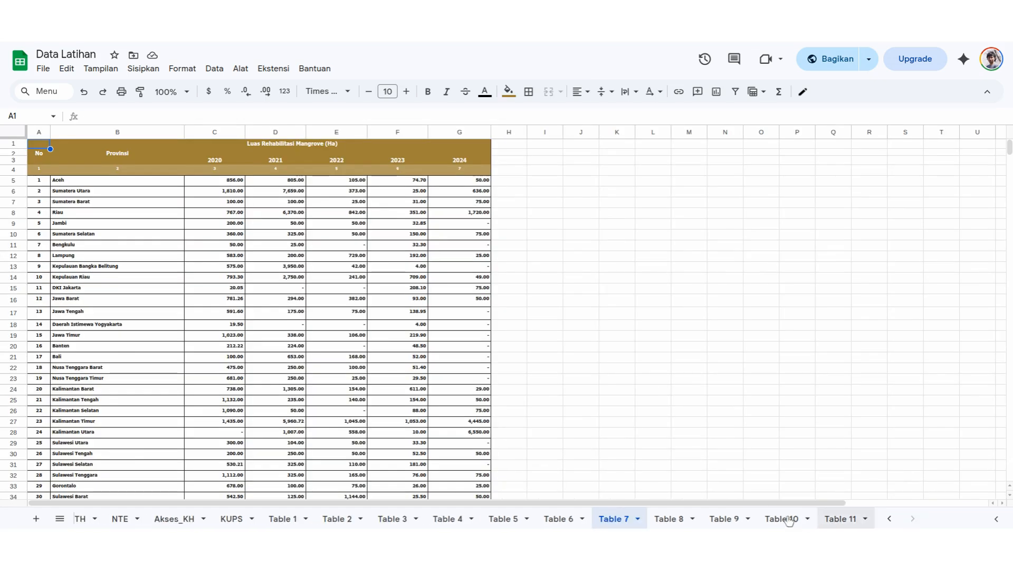
pyautogui.click(789, 519)
pyautogui.click(722, 519)
pyautogui.click(826, 522)
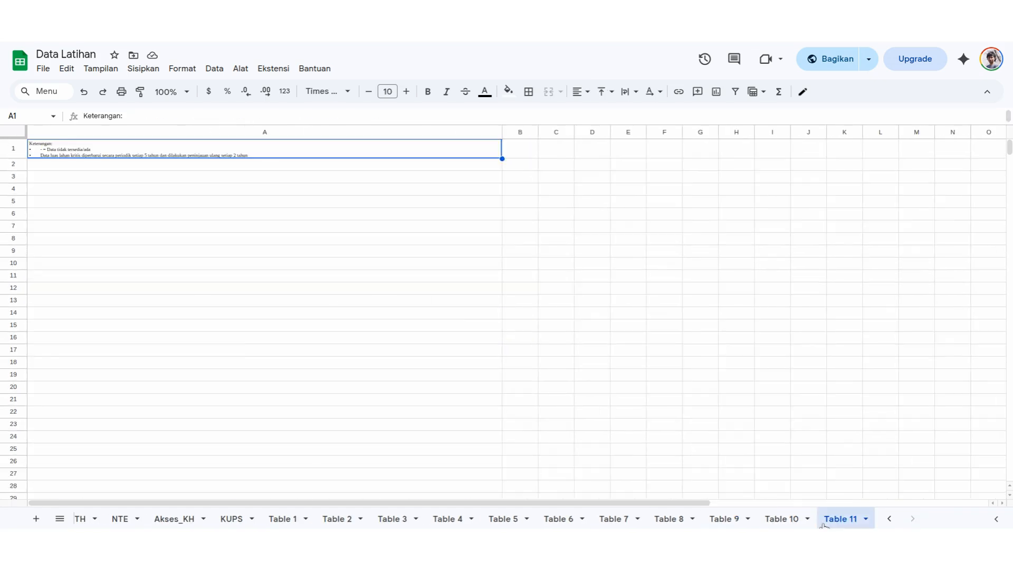